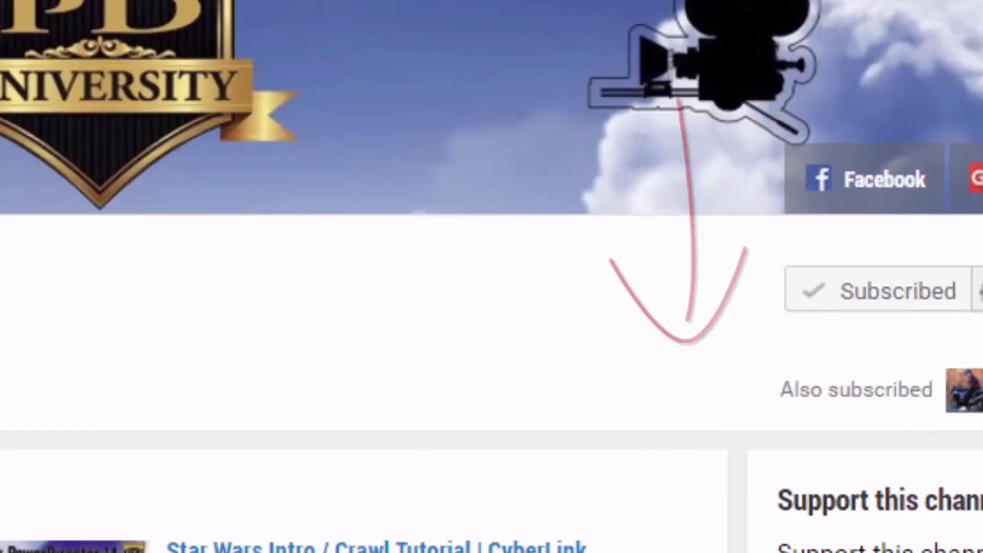
- Turn on all notifications for the PowerDirector University channel from the Subscribed gear menu
{"action": "left_click", "coordinate": [689, 373]}
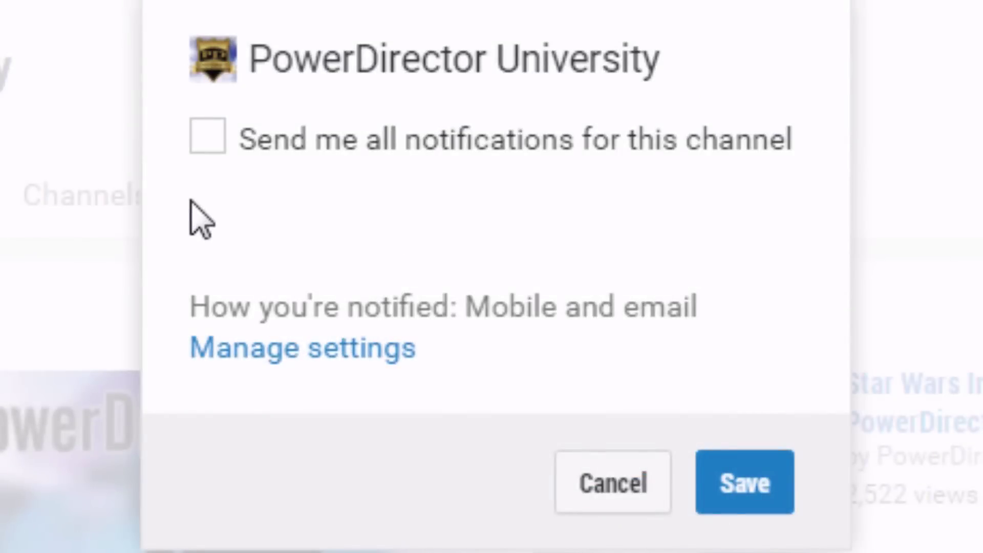
{"action": "left_click", "coordinate": [211, 143]}
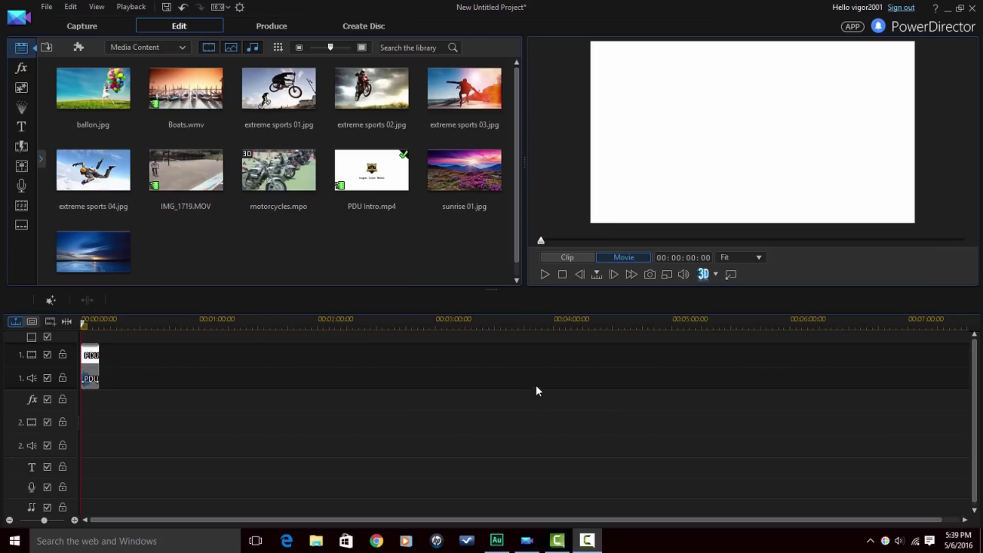
{"action": "left_click", "coordinate": [544, 275]}
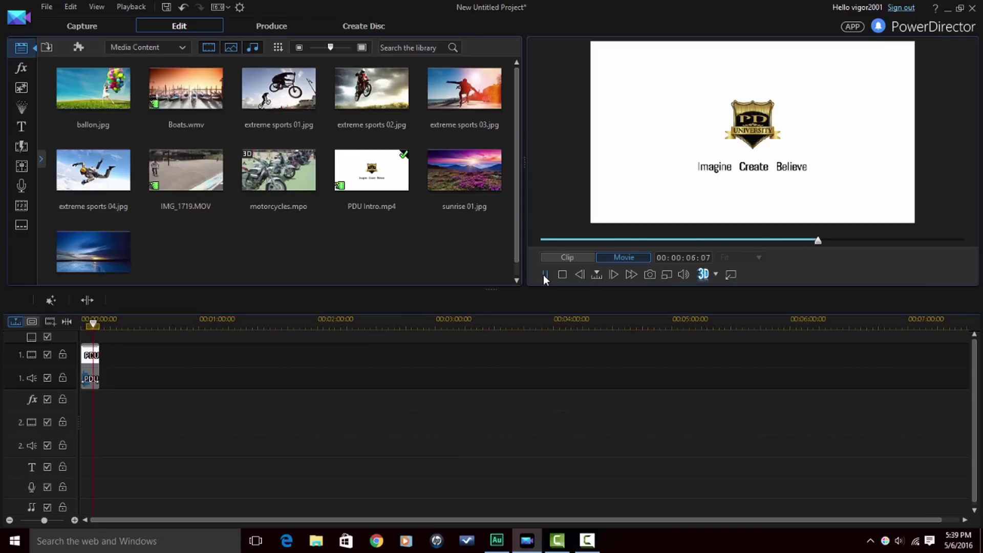
{"action": "left_click", "coordinate": [543, 275]}
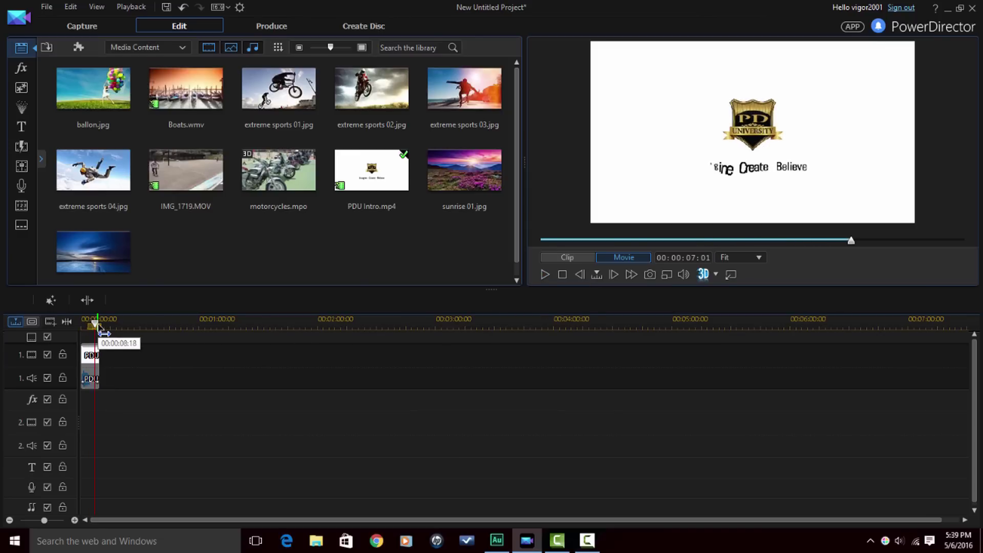
{"action": "left_click_drag", "start_coordinate": [96, 324], "coordinate": [70, 337]}
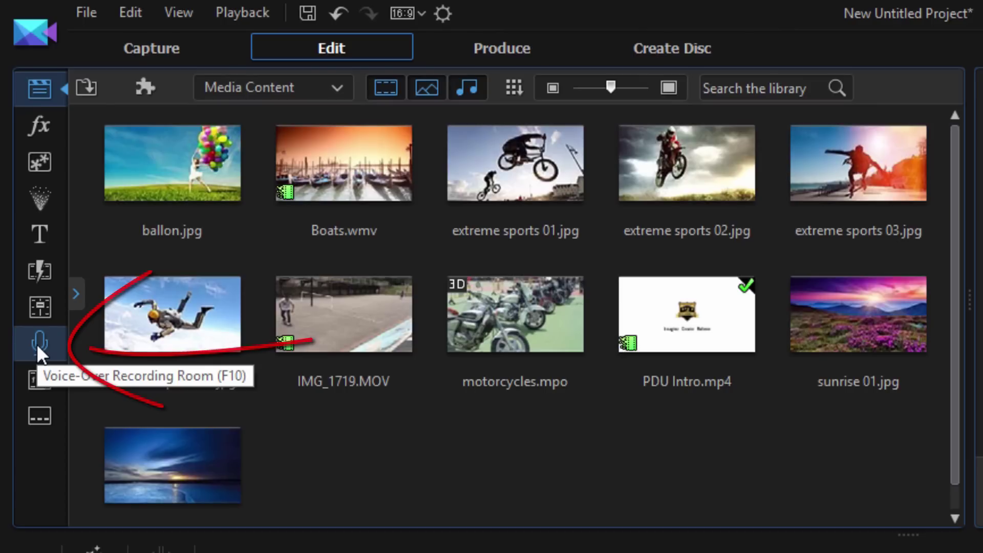
- Open the Voice-Over Recording Room (Digital Audio, level 80) and enable Fade-out
{"action": "left_click", "coordinate": [36, 343]}
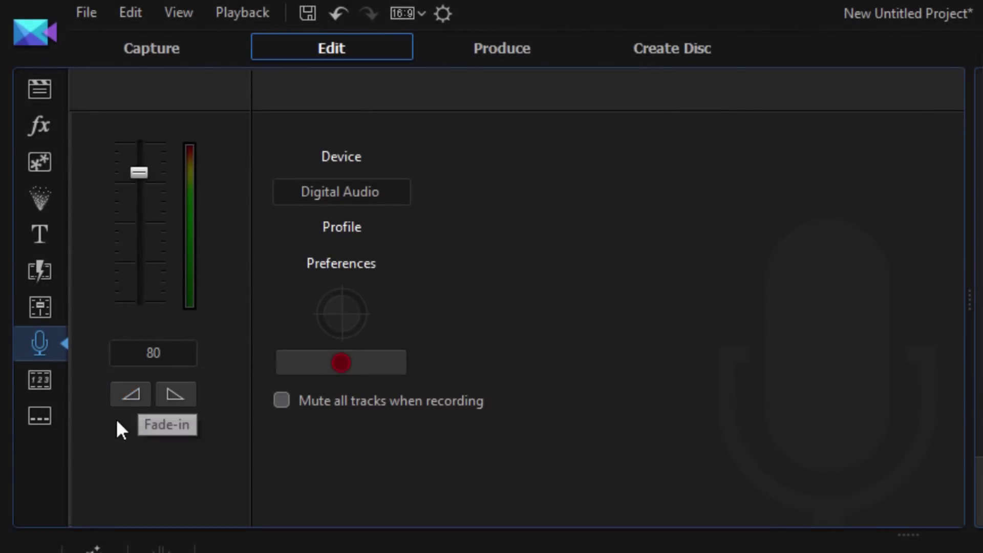
{"action": "left_click", "coordinate": [176, 399]}
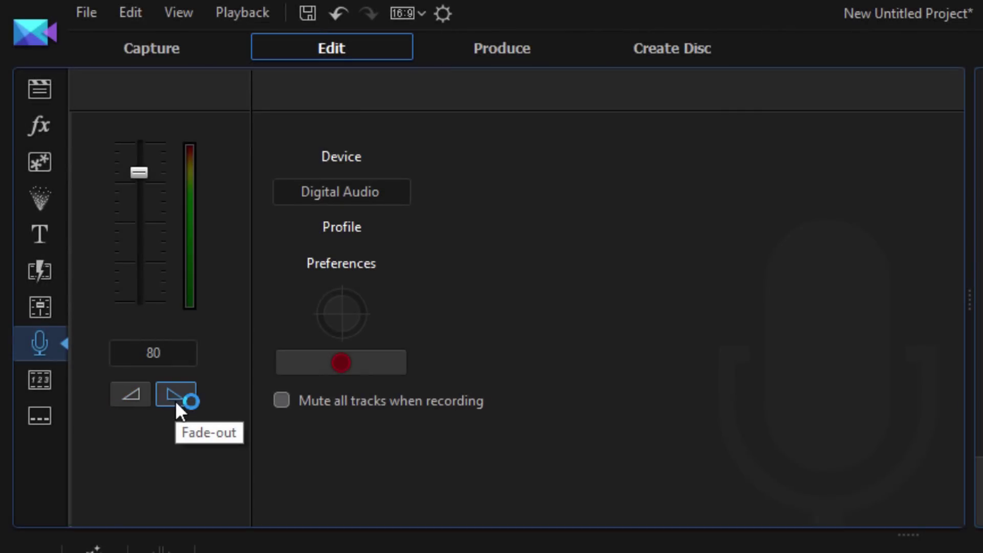
- Choose Microphone (Shure Digital) as the recording device in Audio Setup
{"action": "left_click", "coordinate": [362, 161]}
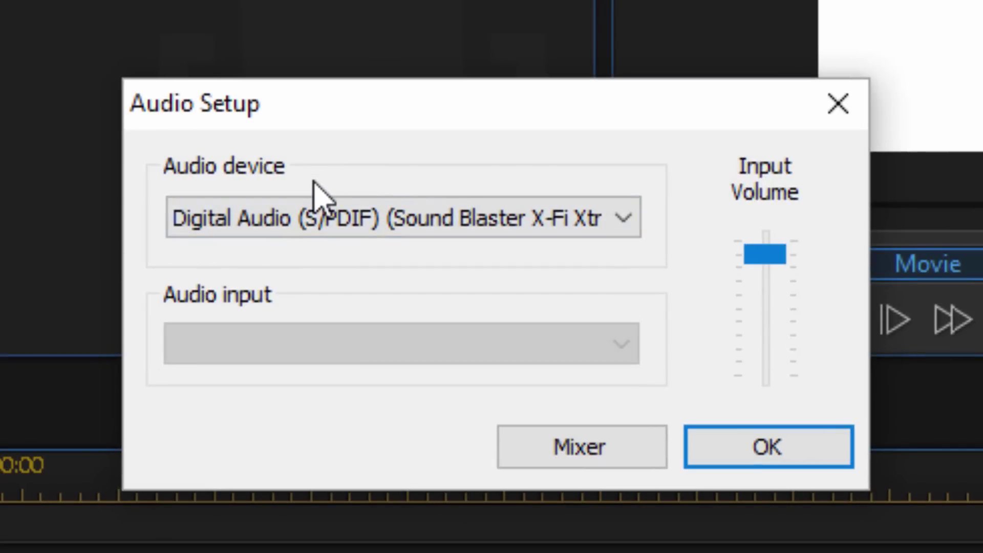
{"action": "left_click", "coordinate": [628, 223]}
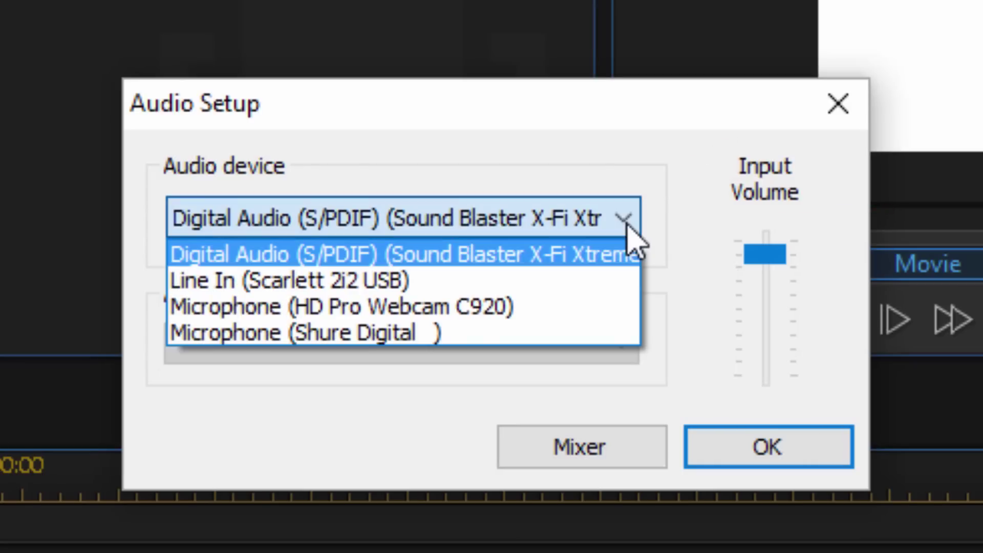
{"action": "left_click", "coordinate": [499, 338]}
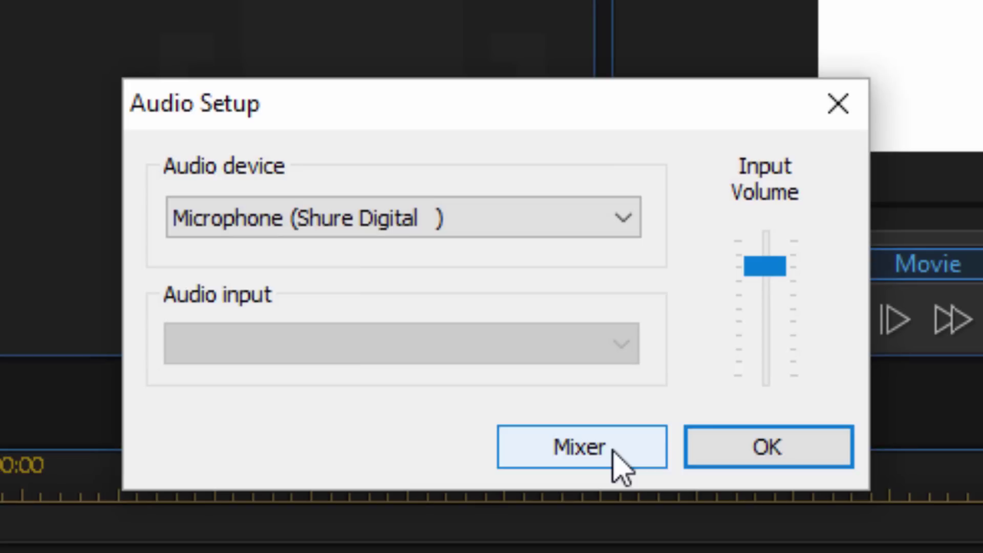
{"action": "left_click", "coordinate": [617, 225]}
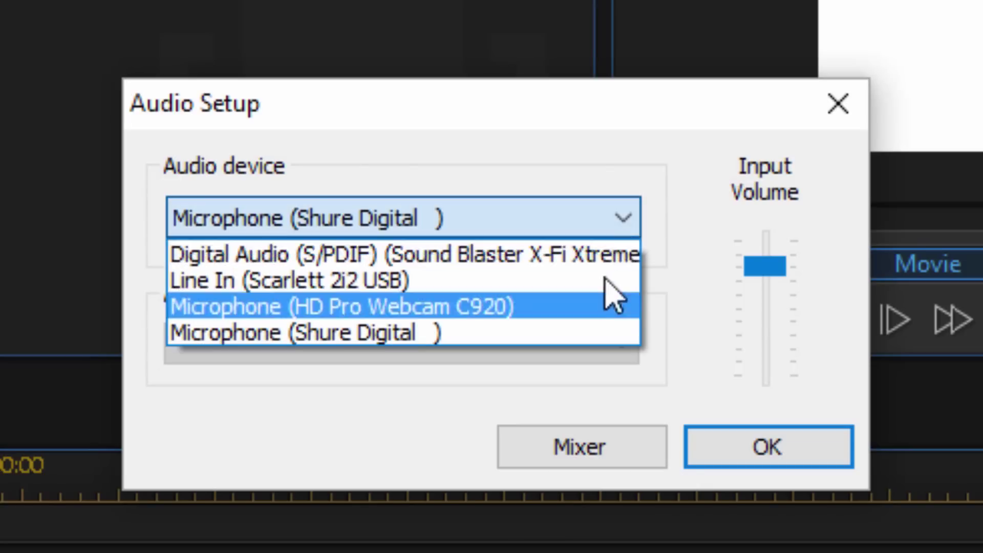
{"action": "left_click", "coordinate": [575, 153]}
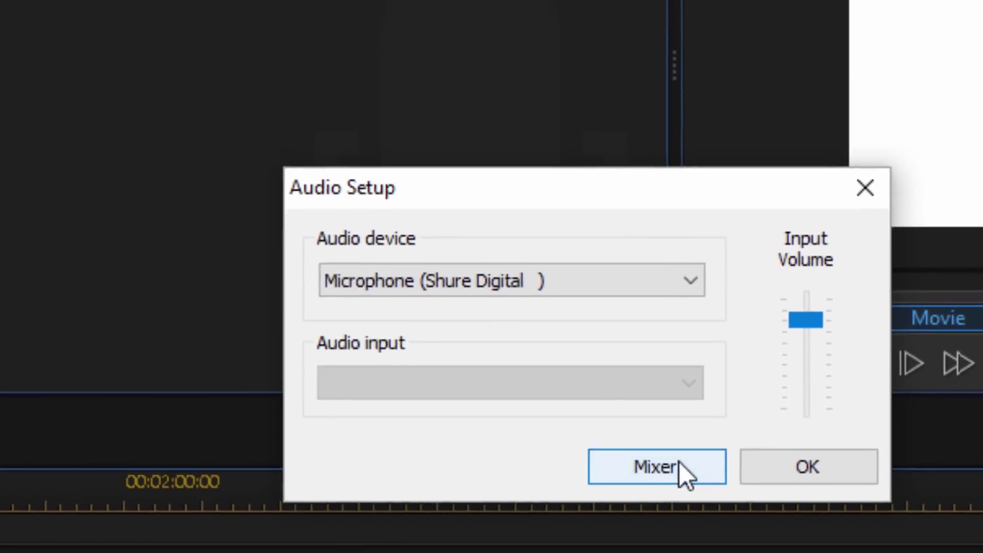
{"action": "left_click", "coordinate": [609, 441]}
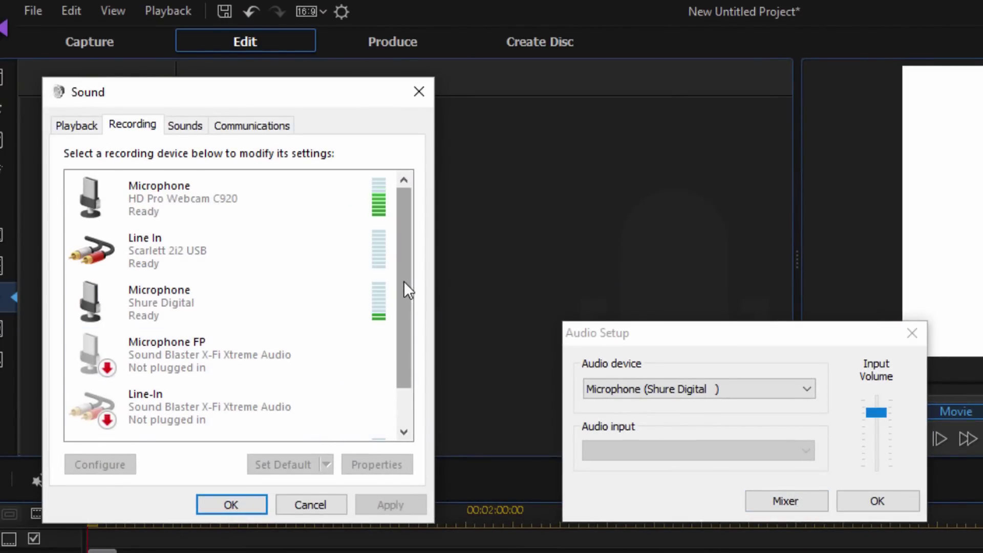
{"action": "left_click_drag", "start_coordinate": [403, 281], "coordinate": [409, 345]}
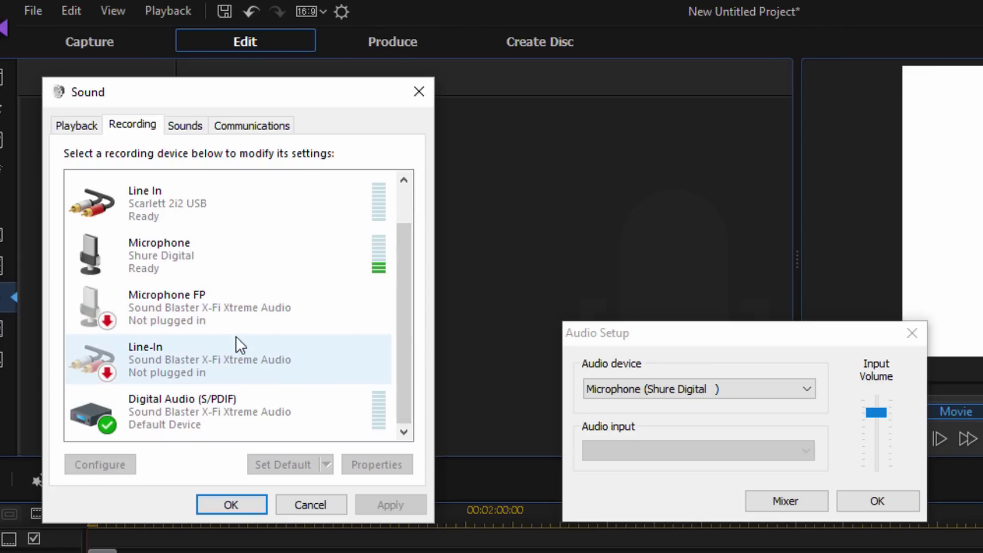
{"action": "left_click_drag", "start_coordinate": [411, 339], "coordinate": [404, 303]}
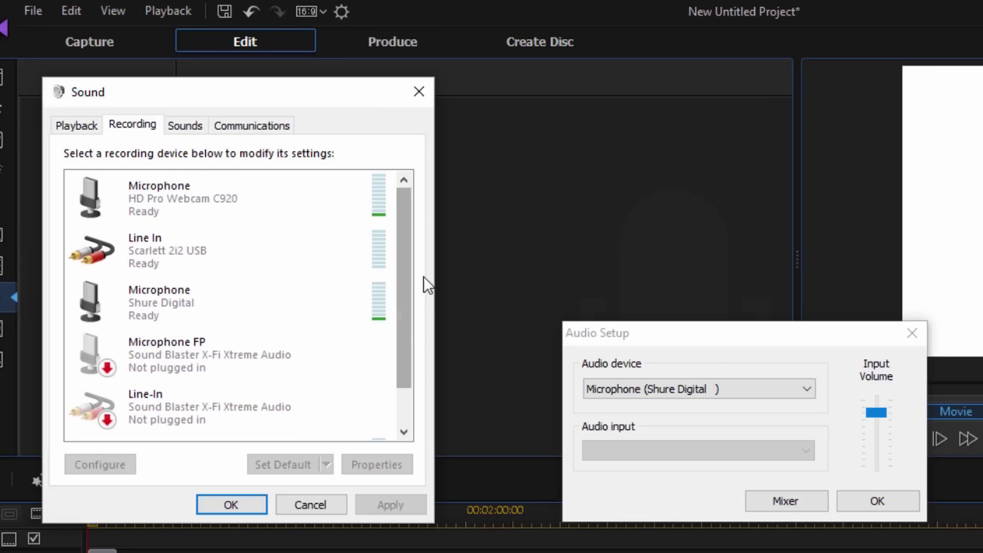
{"action": "left_click", "coordinate": [418, 94]}
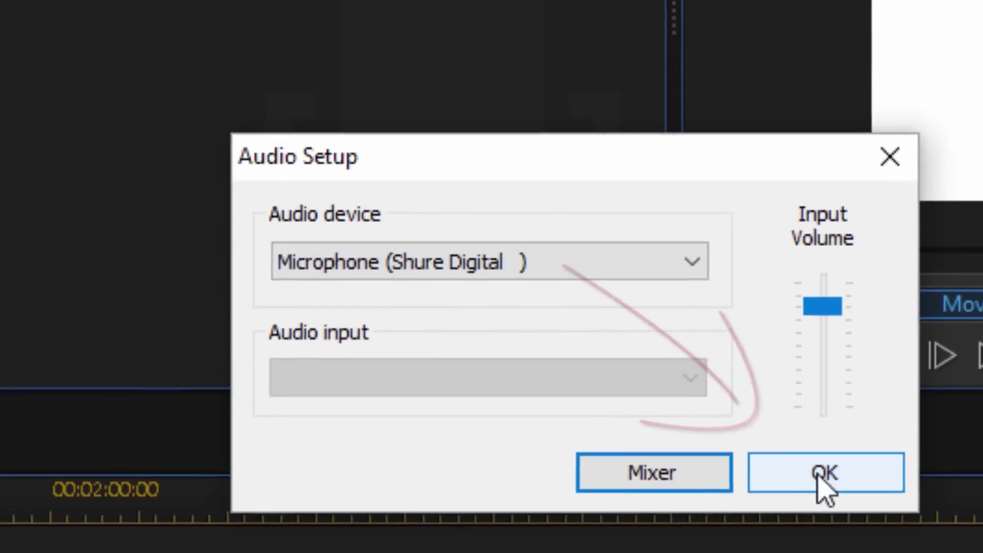
- Confirm Audio Setup so the recording room uses Microphone as its device
{"action": "left_click", "coordinate": [761, 451]}
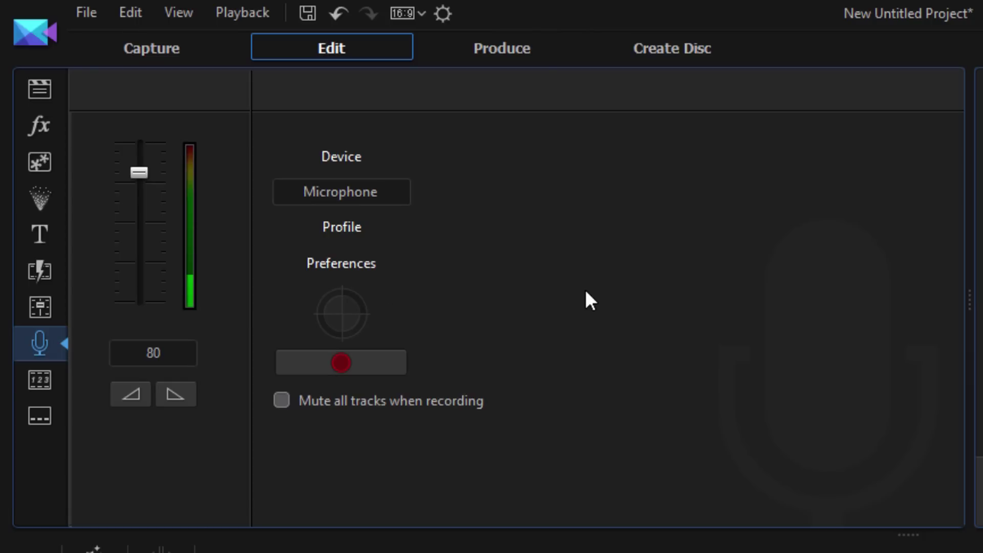
- Set the quality profile to PCM format with 48.000 kHz, 16 Bit, Mono attributes
{"action": "left_click", "coordinate": [358, 231]}
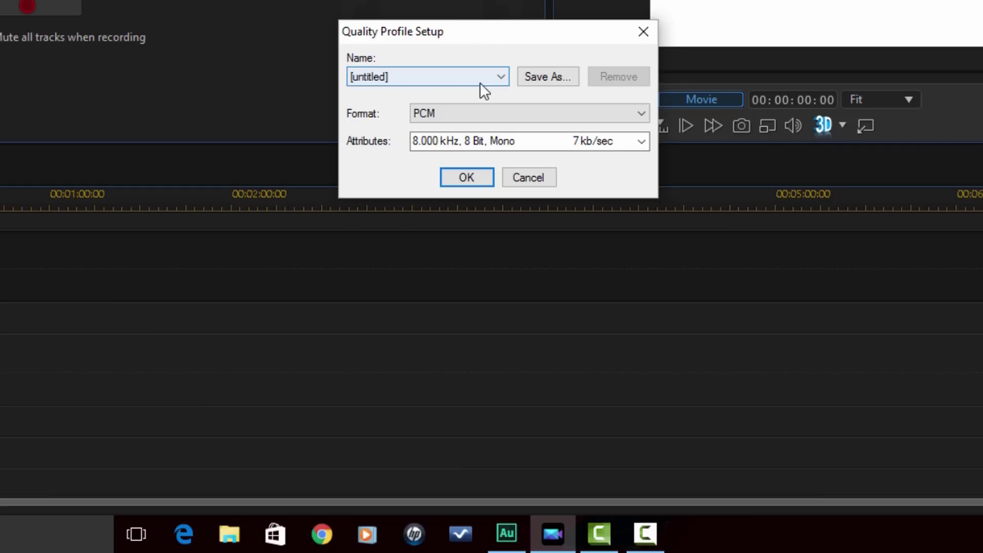
{"action": "left_click", "coordinate": [497, 110]}
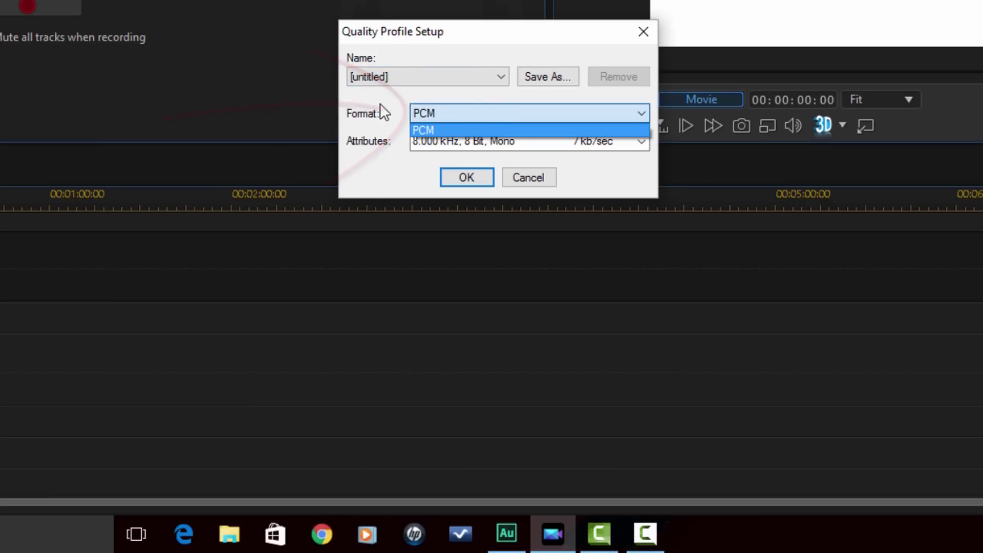
{"action": "left_click", "coordinate": [446, 119]}
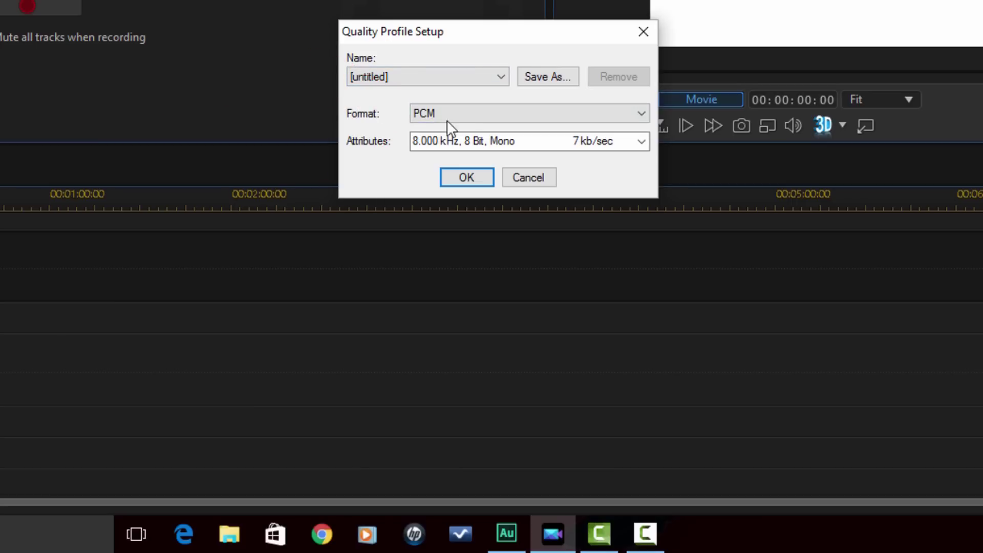
{"action": "left_click", "coordinate": [646, 145]}
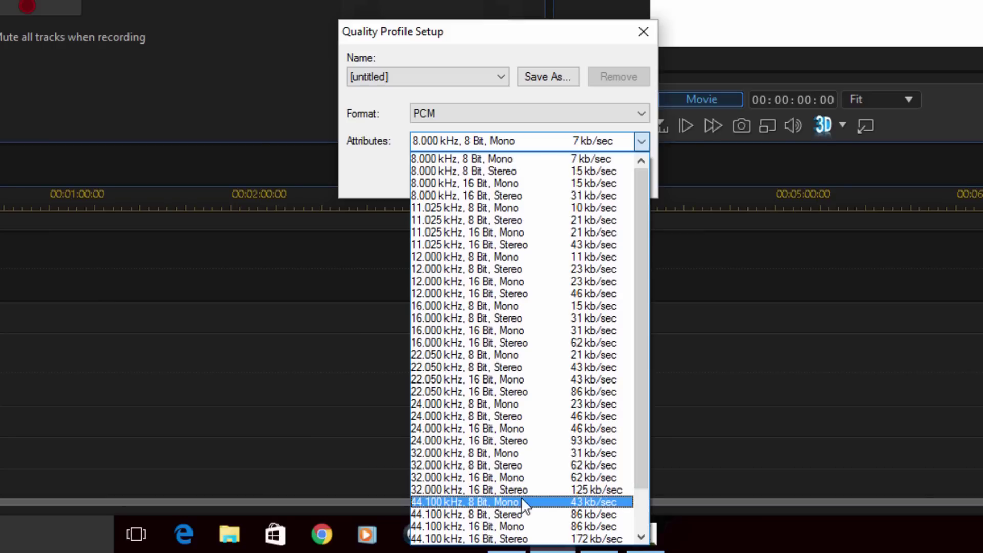
{"action": "scroll", "coordinate": [528, 507], "scroll_direction": "down", "scroll_amount": 1}
{"action": "scroll", "coordinate": [527, 507], "scroll_direction": "down", "scroll_amount": 1}
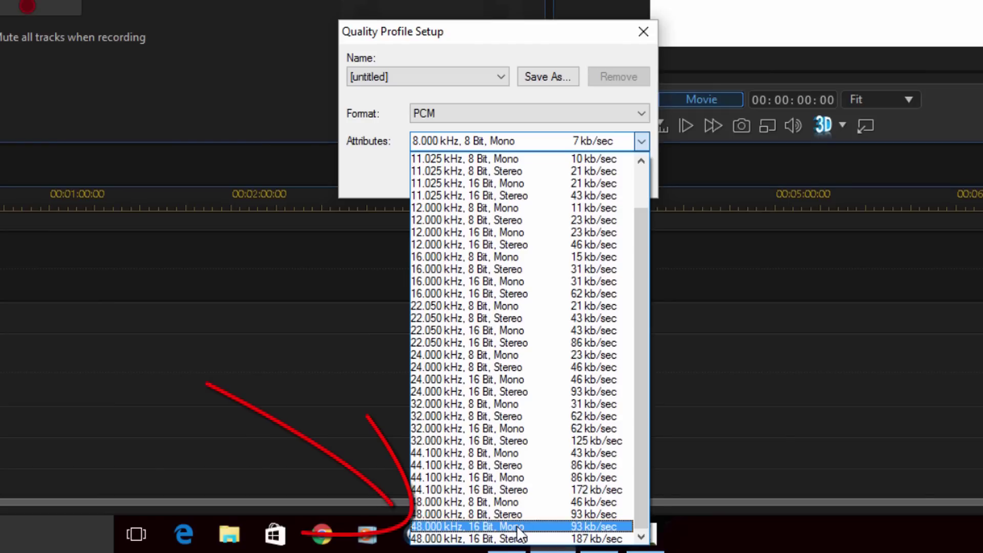
{"action": "left_click", "coordinate": [543, 521]}
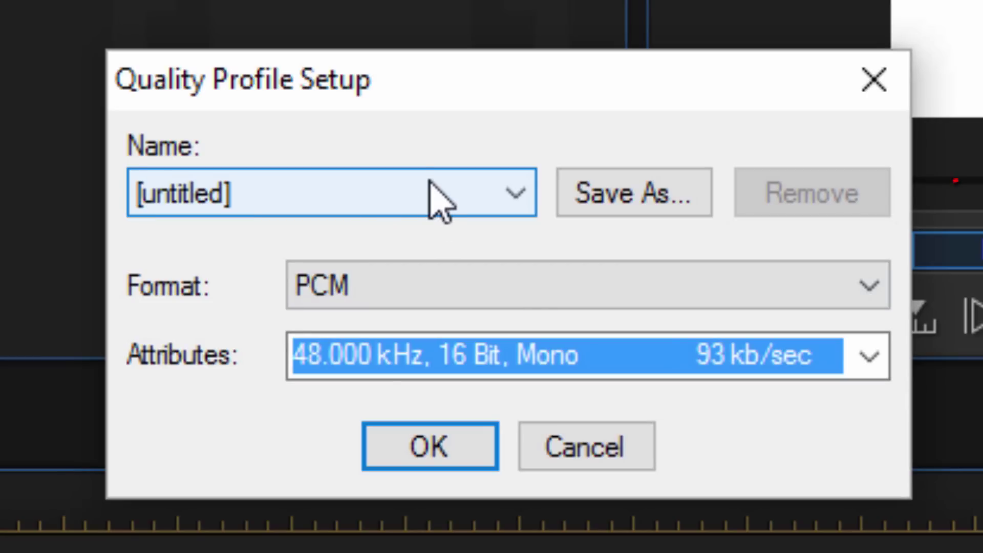
- Save the current quality settings as a profile named 'Favorite'
{"action": "left_click", "coordinate": [635, 205]}
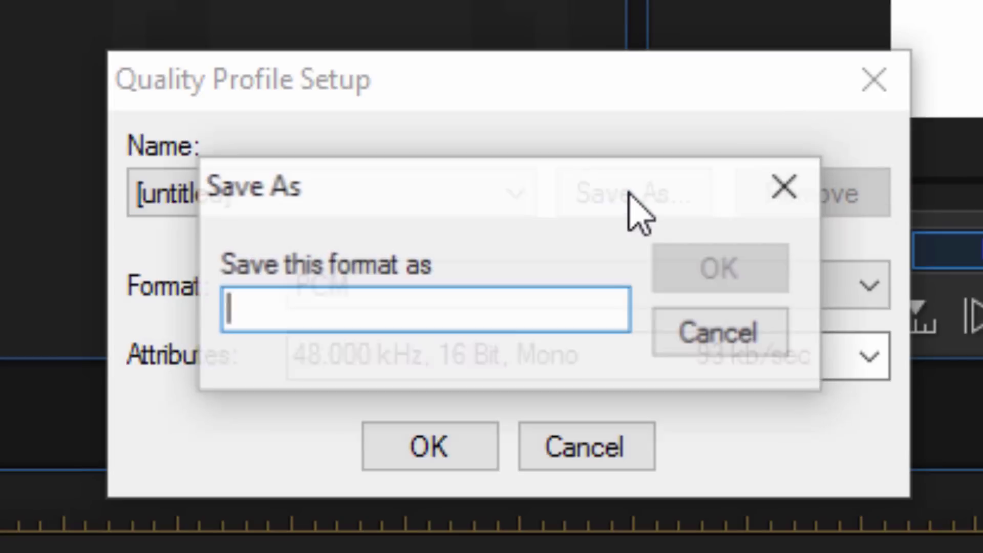
{"action": "type", "text": "Fa"}
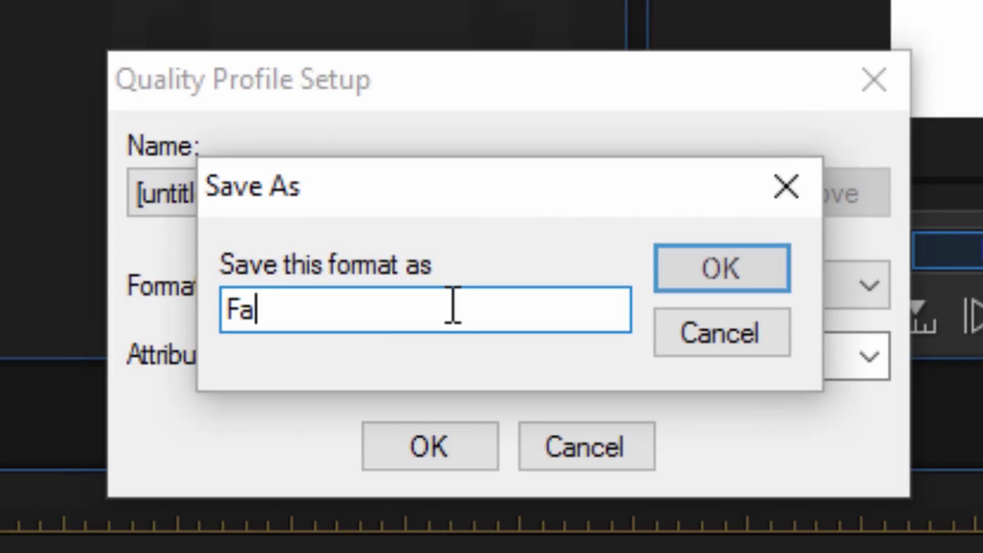
{"action": "type", "text": "vorite"}
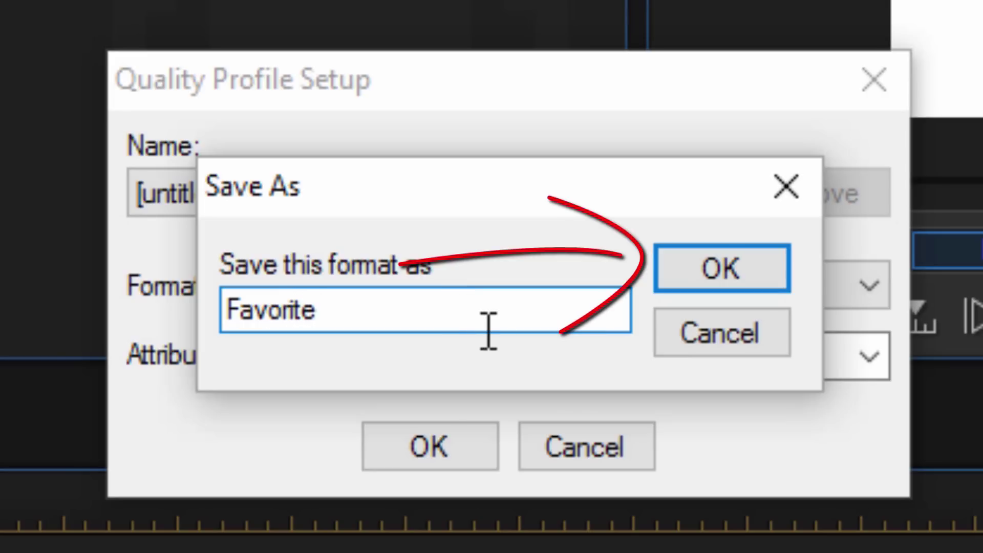
{"action": "left_click", "coordinate": [696, 261]}
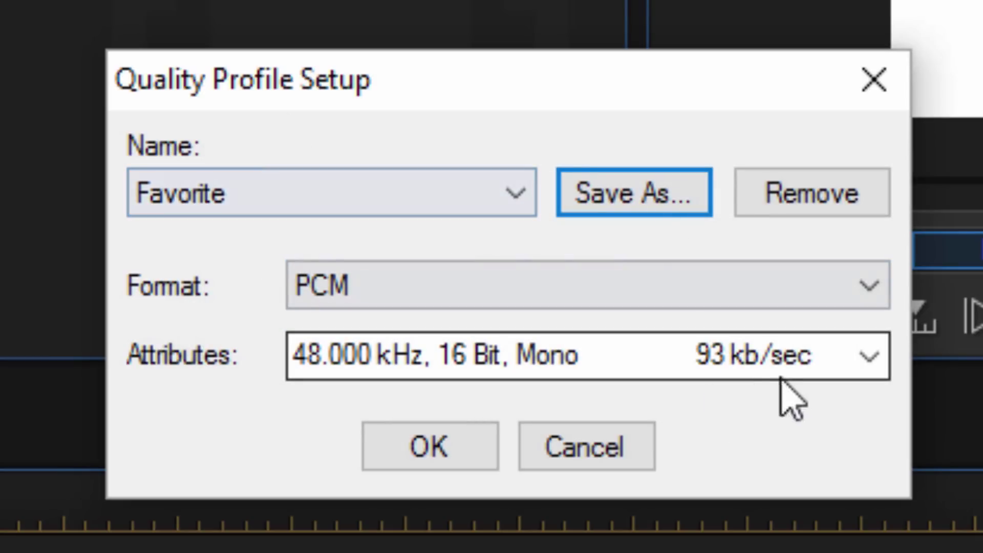
- Select the Favorite profile in the Name list and close Quality Profile Setup
{"action": "left_click", "coordinate": [514, 193]}
{"action": "left_click", "coordinate": [268, 236]}
{"action": "left_click", "coordinate": [499, 211]}
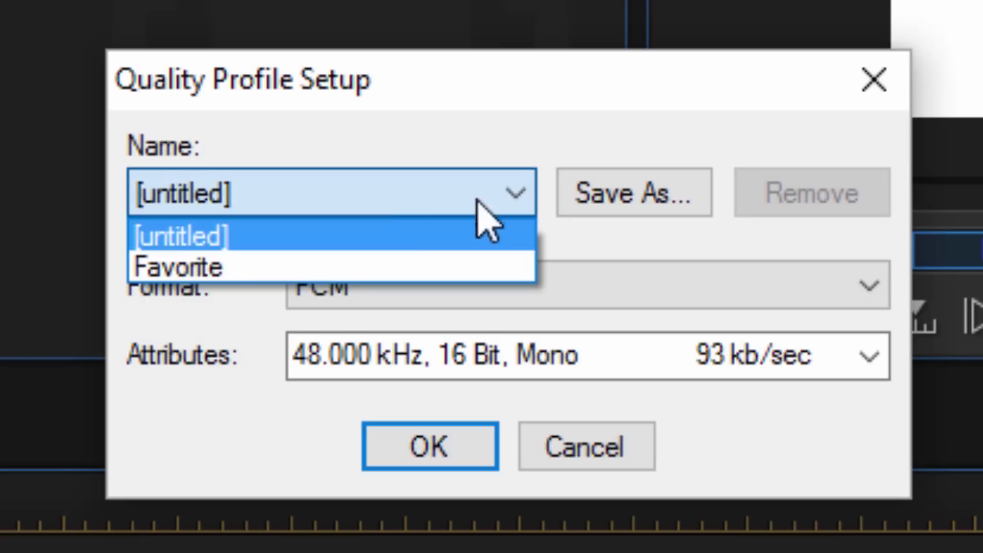
{"action": "left_click", "coordinate": [233, 267]}
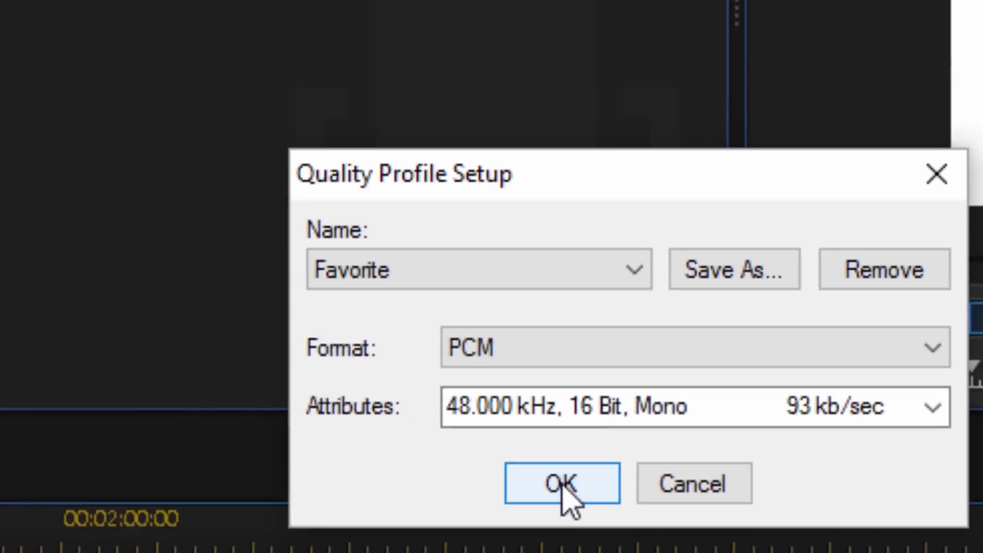
{"action": "left_click", "coordinate": [431, 449]}
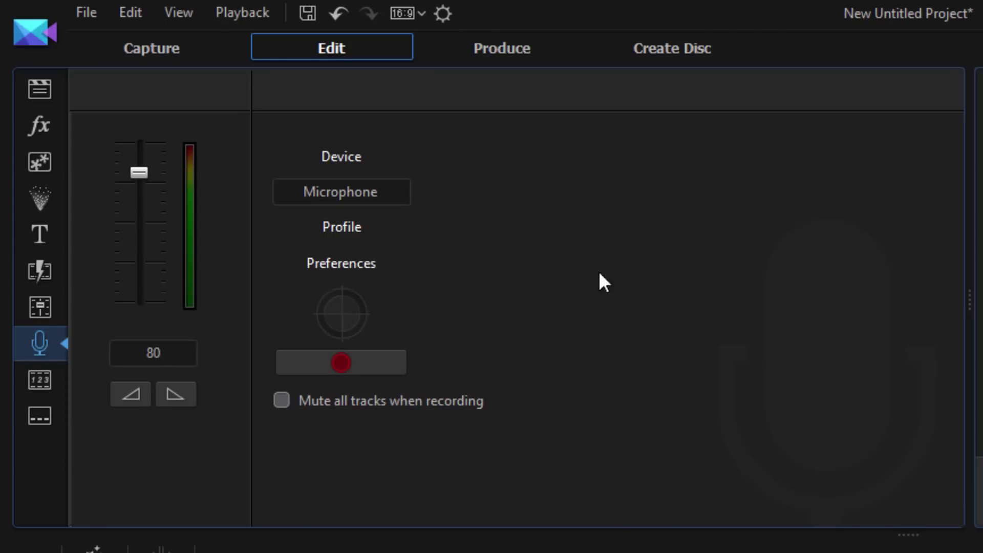
{"action": "left_click", "coordinate": [362, 268]}
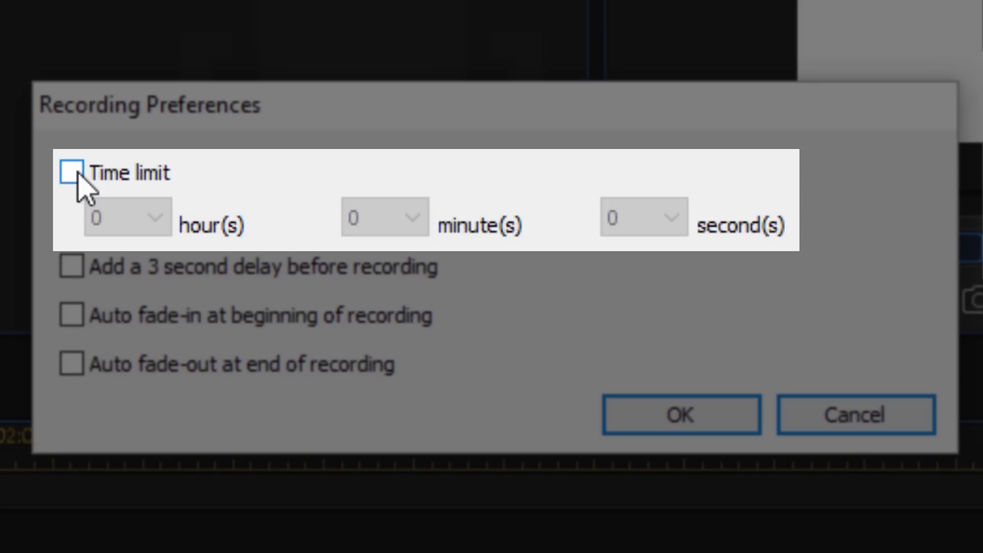
{"action": "left_click", "coordinate": [72, 173]}
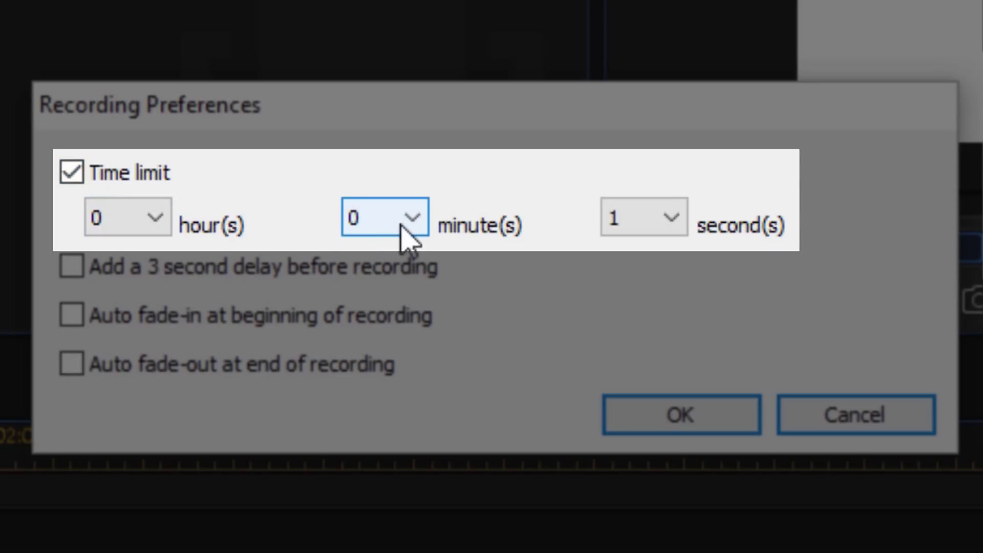
{"action": "left_click", "coordinate": [410, 220]}
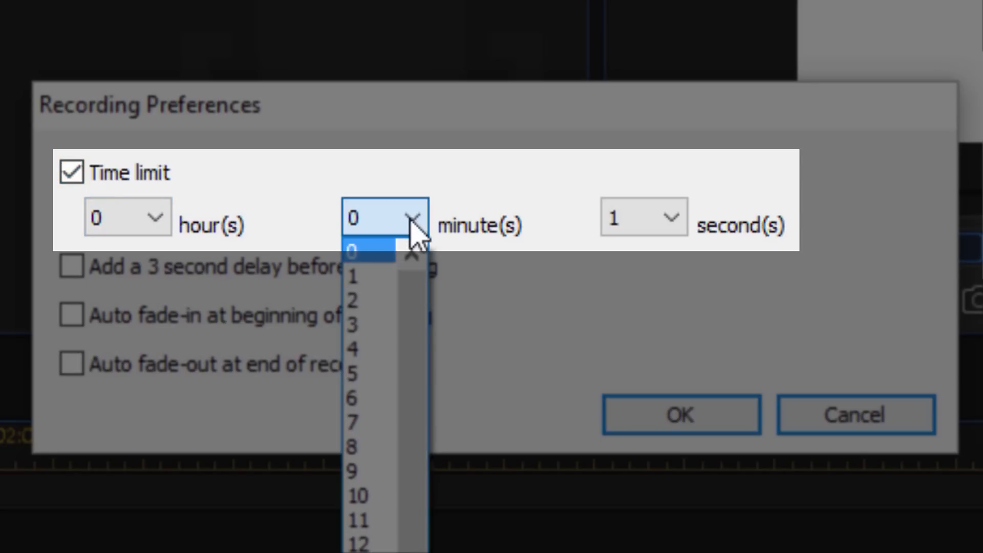
{"action": "left_click", "coordinate": [361, 278]}
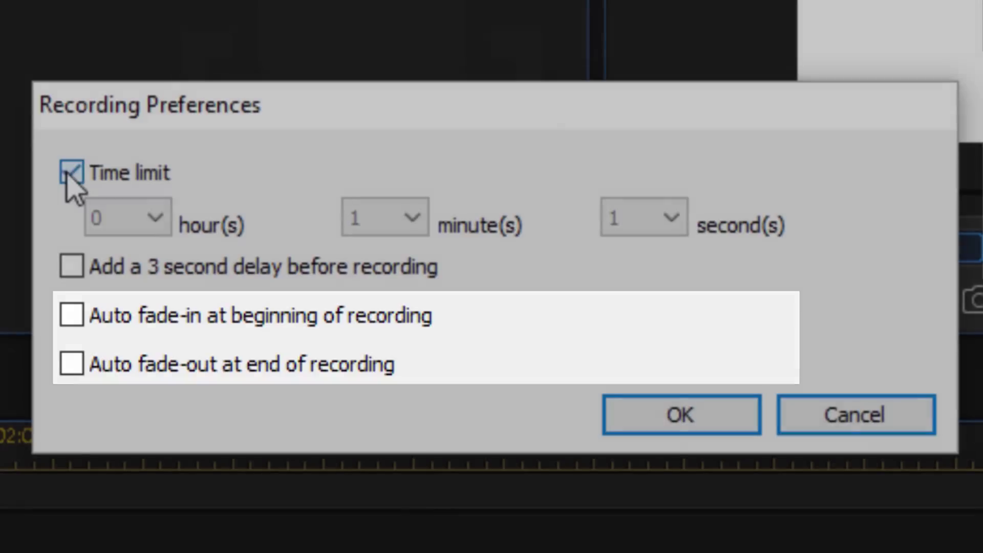
{"action": "left_click", "coordinate": [71, 174]}
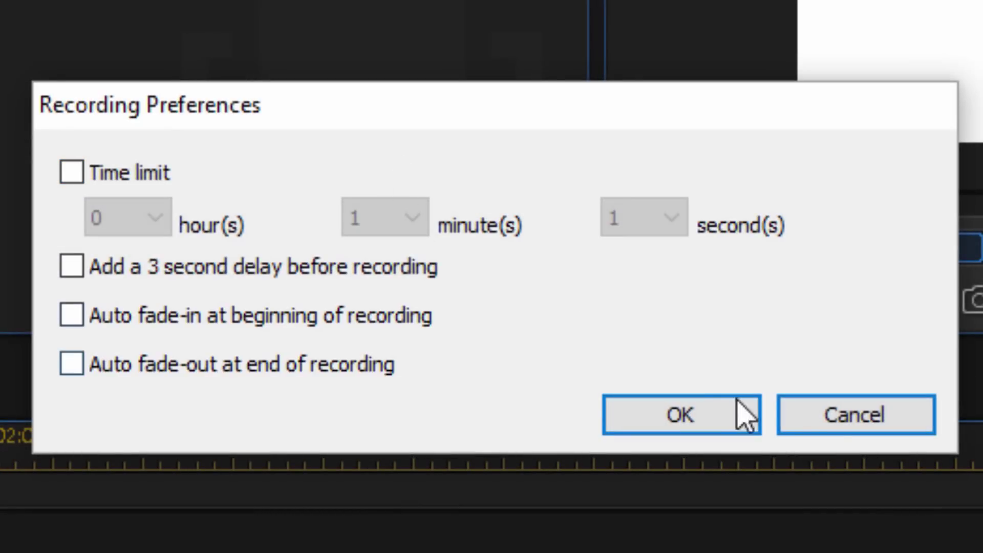
{"action": "left_click", "coordinate": [829, 422]}
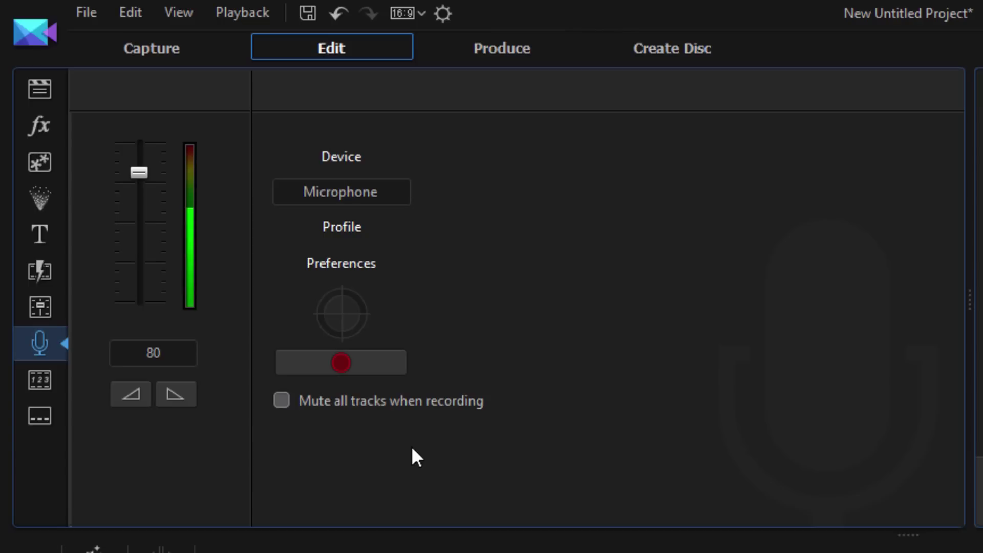
- Tick 'Mute all tracks when recording', then untick it again
{"action": "left_click", "coordinate": [281, 408]}
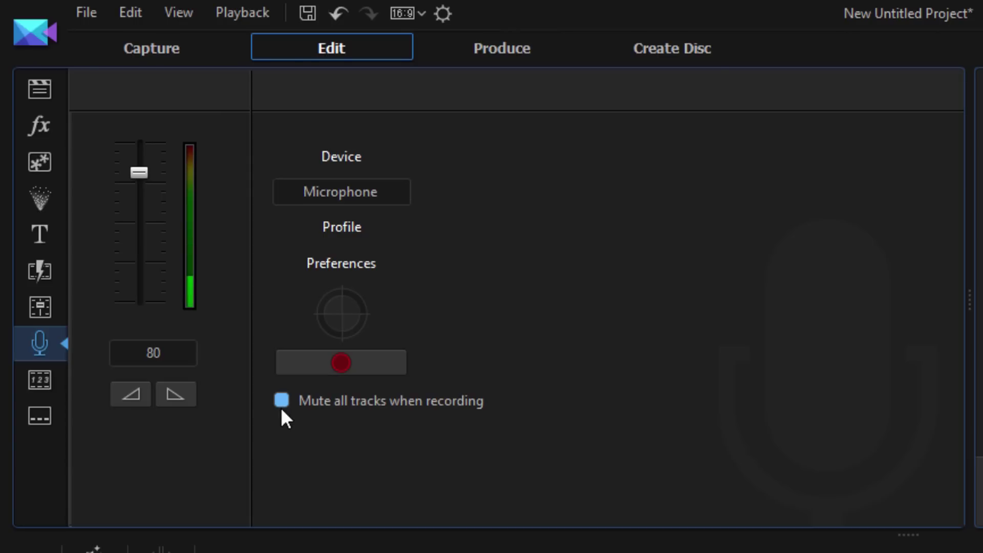
{"action": "left_click", "coordinate": [281, 408]}
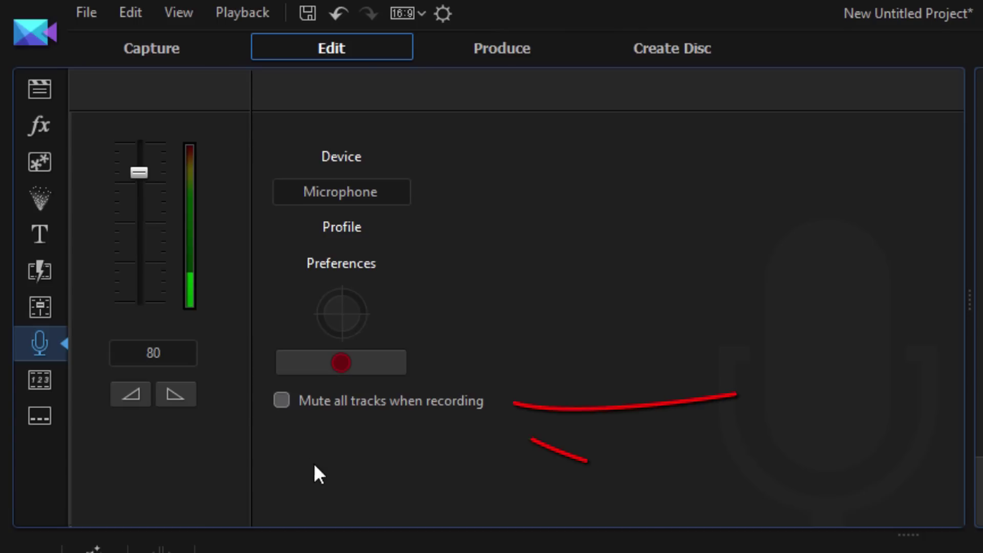
- Re-enable 'Mute all tracks when recording' while the voice-over records
{"action": "left_click", "coordinate": [283, 404]}
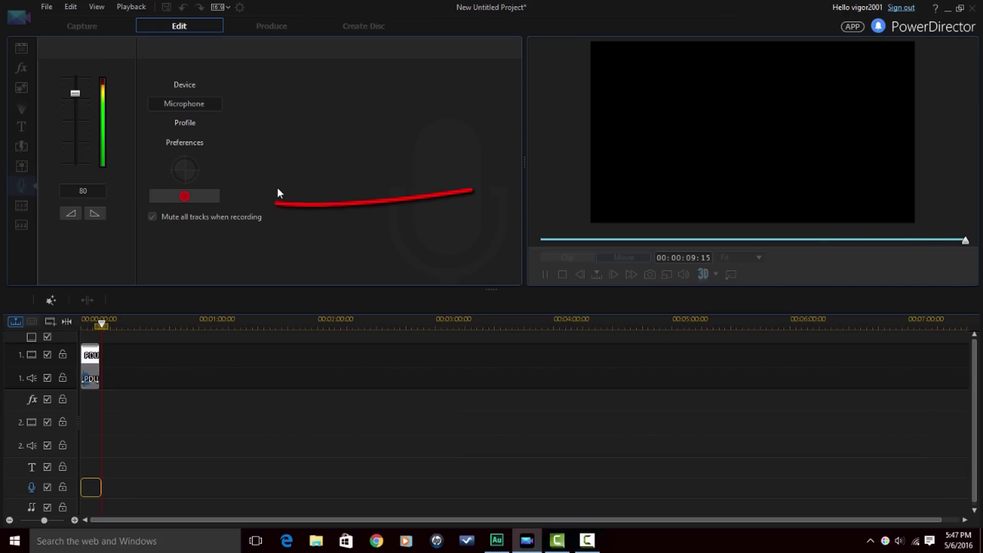
- Stop recording and select the 00:00:14:10 Capture.wav clip on the voice track
{"action": "left_click", "coordinate": [203, 196]}
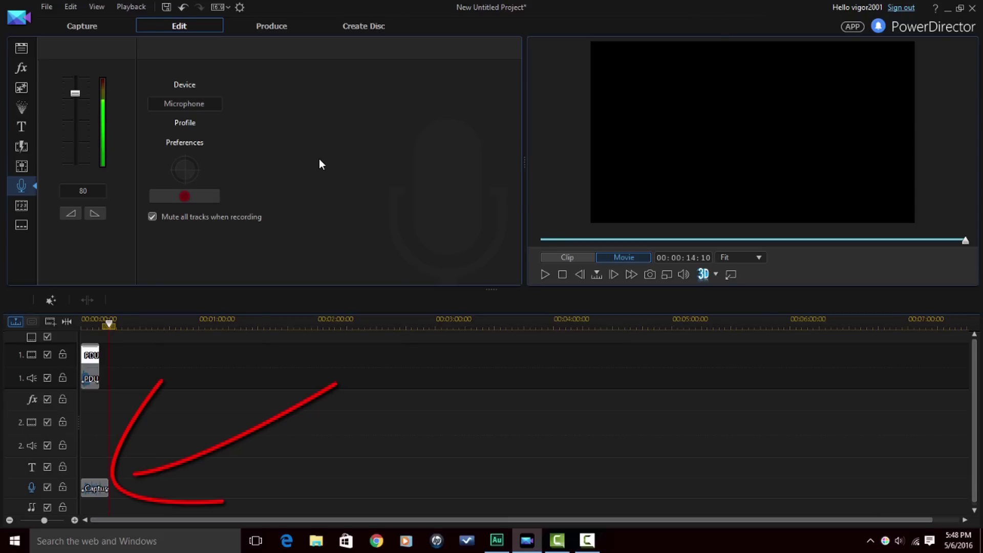
{"action": "mouse_move", "coordinate": [101, 492]}
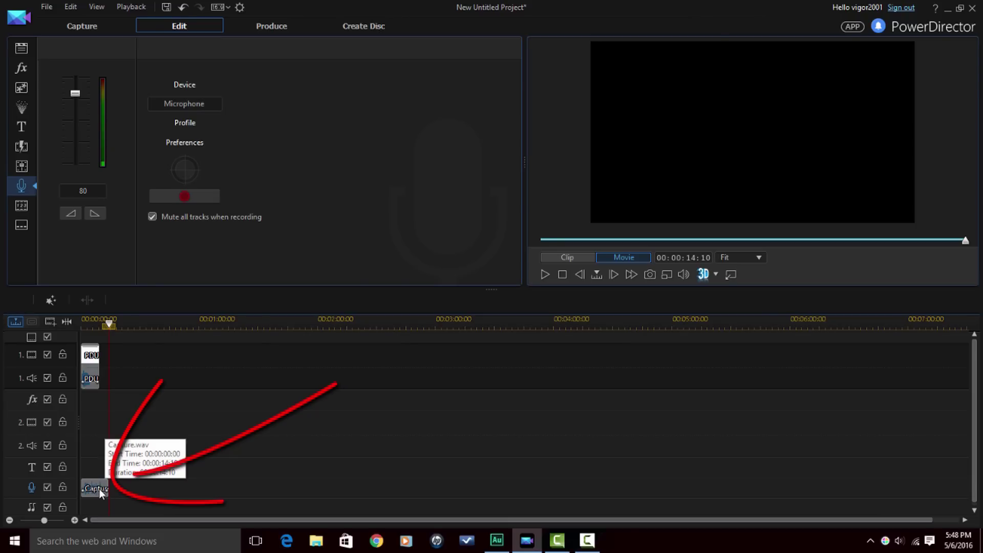
{"action": "left_click", "coordinate": [100, 488]}
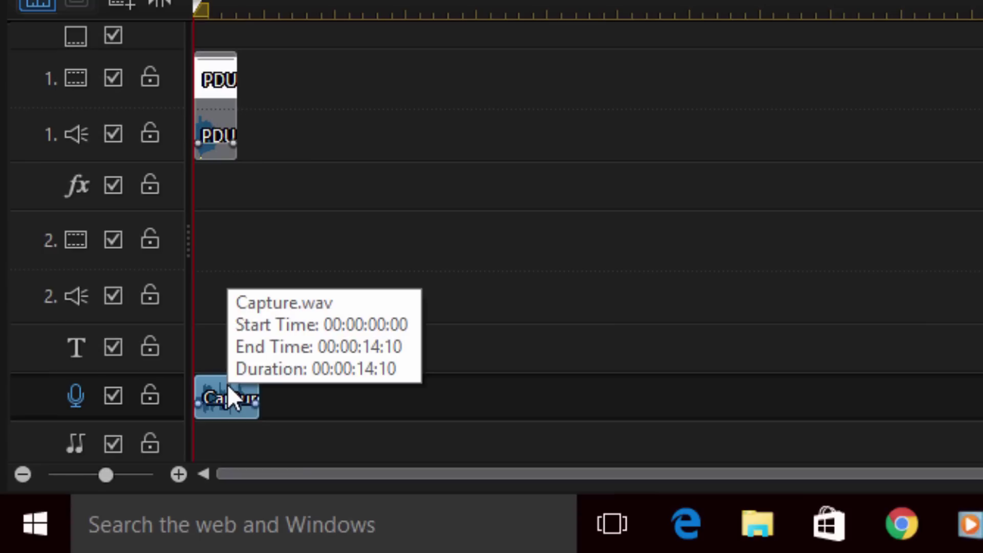
{"action": "right_click", "coordinate": [227, 384]}
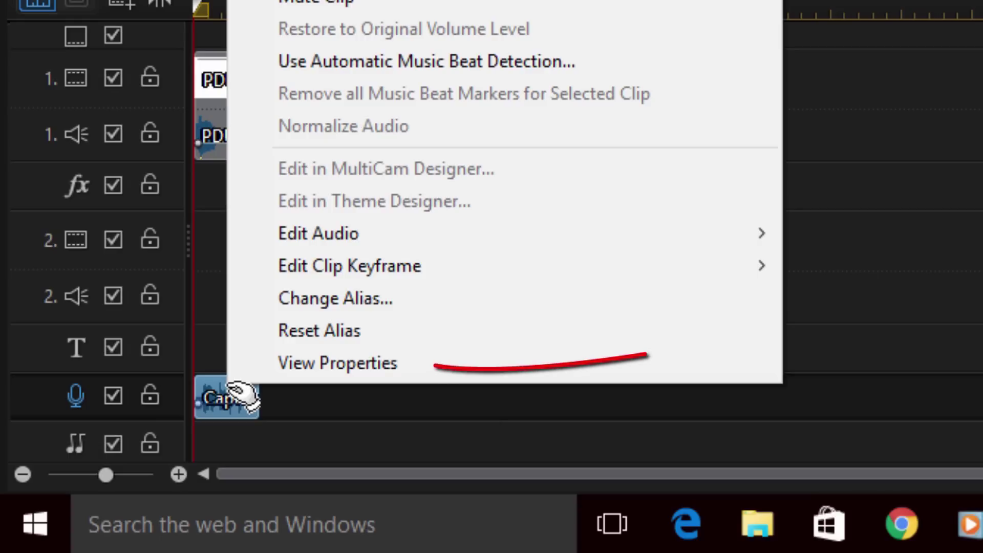
{"action": "left_click", "coordinate": [437, 361]}
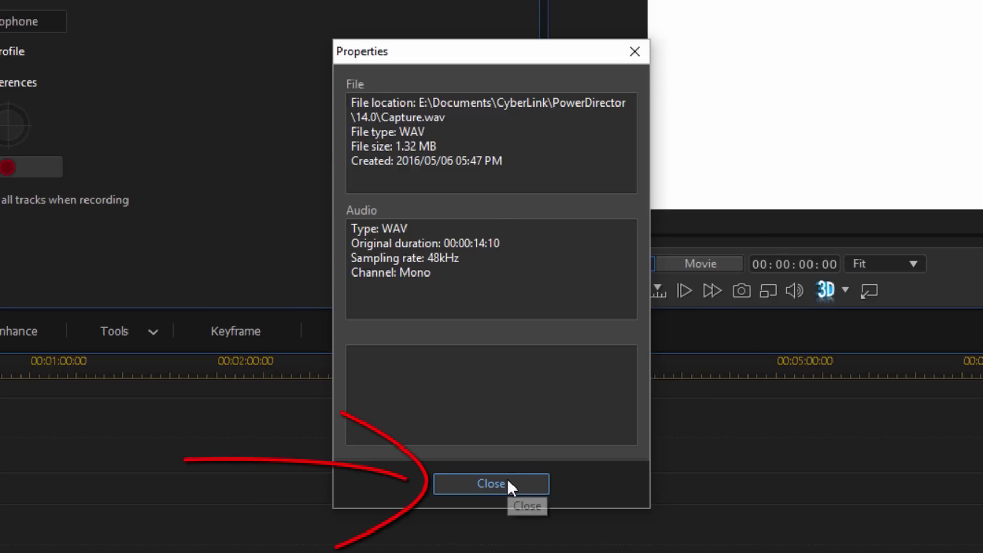
{"action": "left_click", "coordinate": [492, 484]}
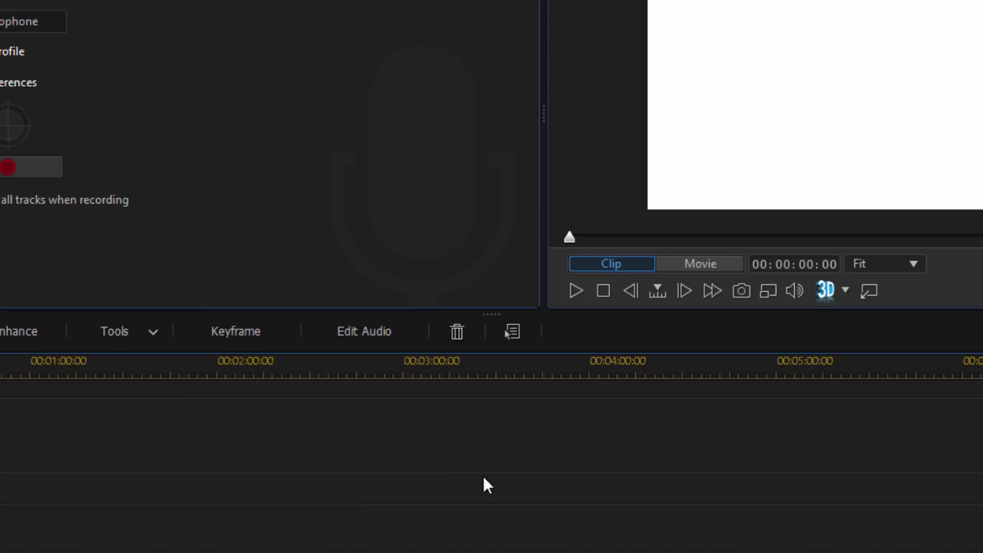